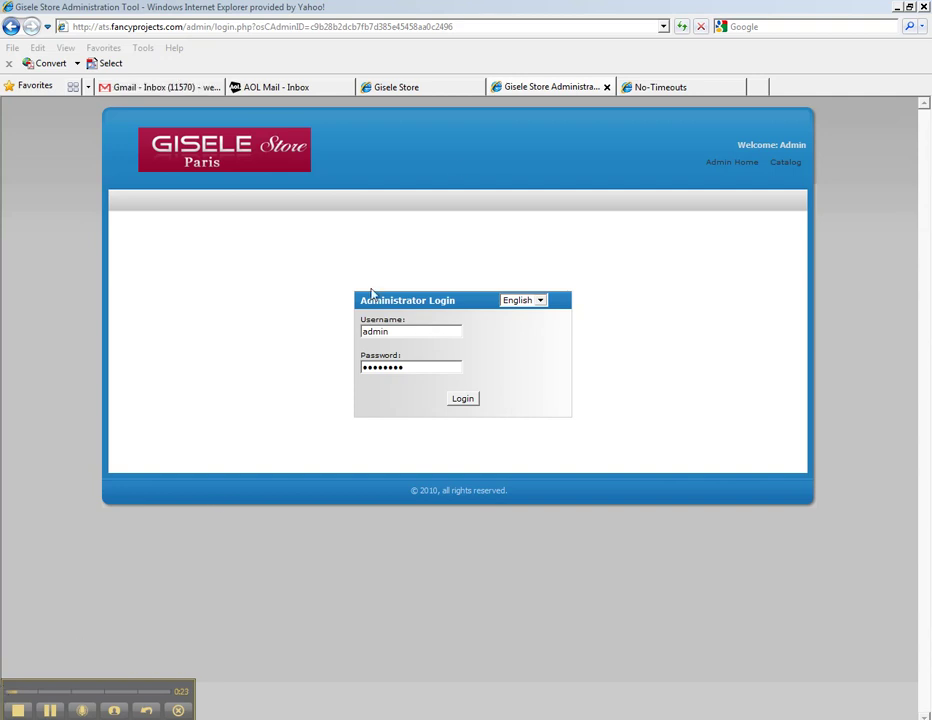
Bring the browser forward and scroll through the storefront home page
click(519, 91)
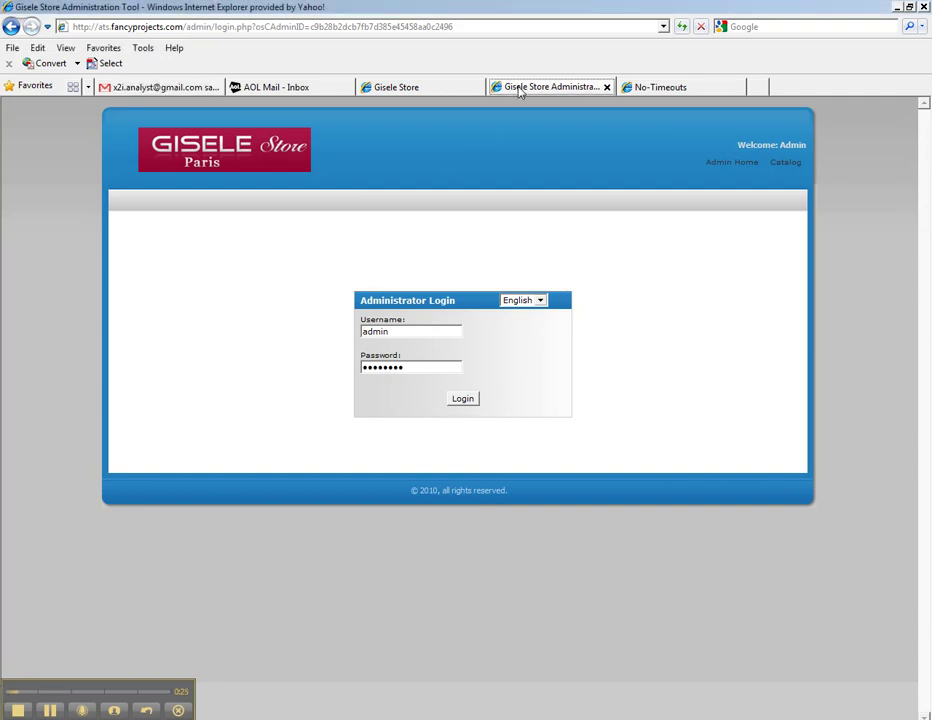
click(424, 90)
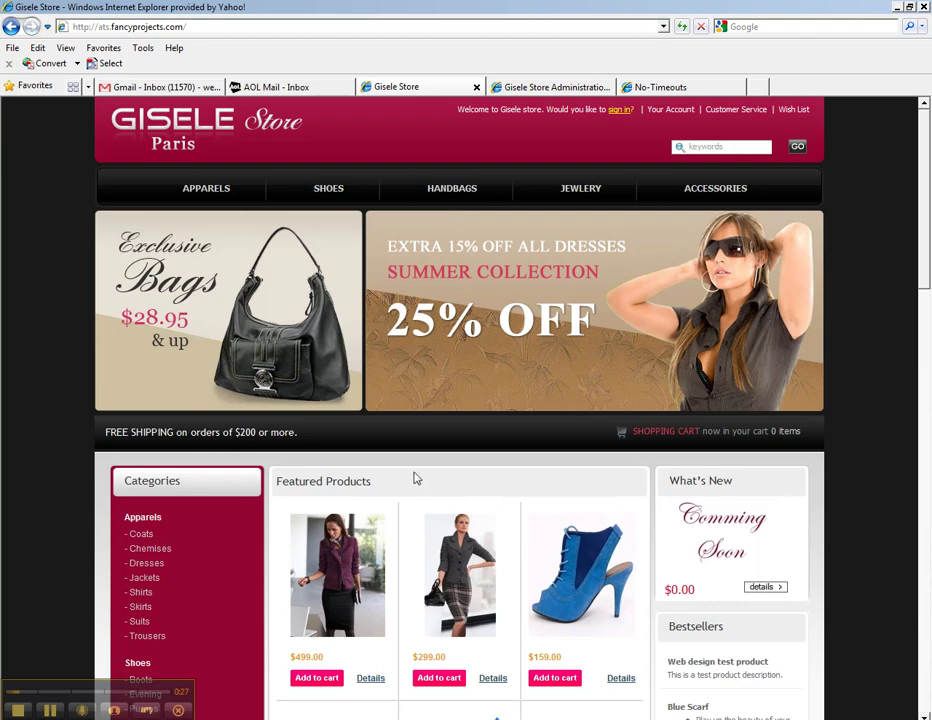
scroll(400, 500, down, 3)
scroll(335, 528, down, 4)
scroll(333, 525, up, 4)
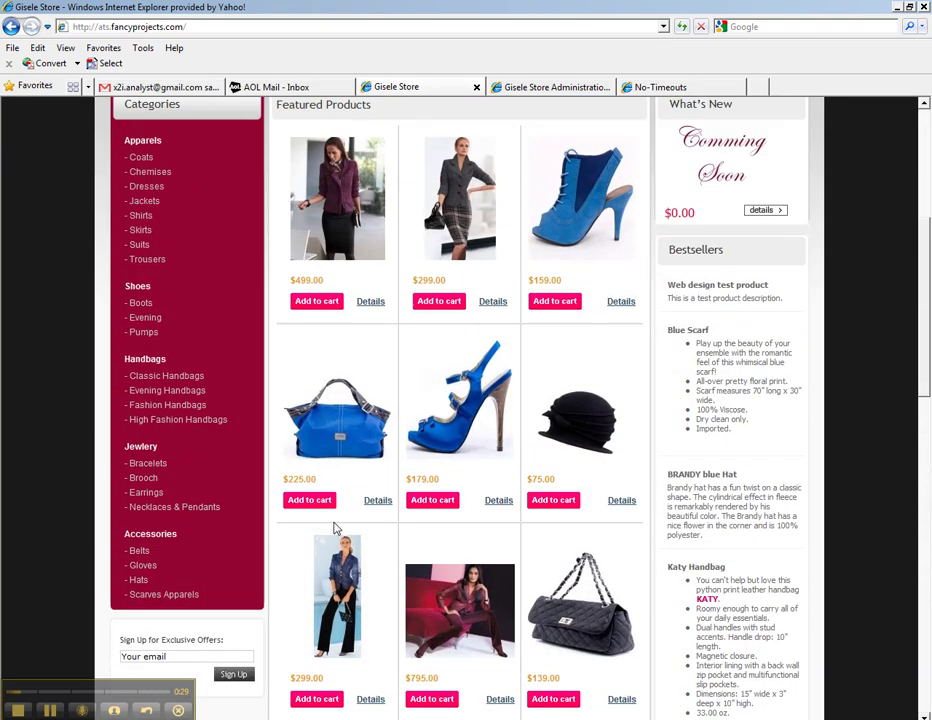
scroll(333, 524, up, 2)
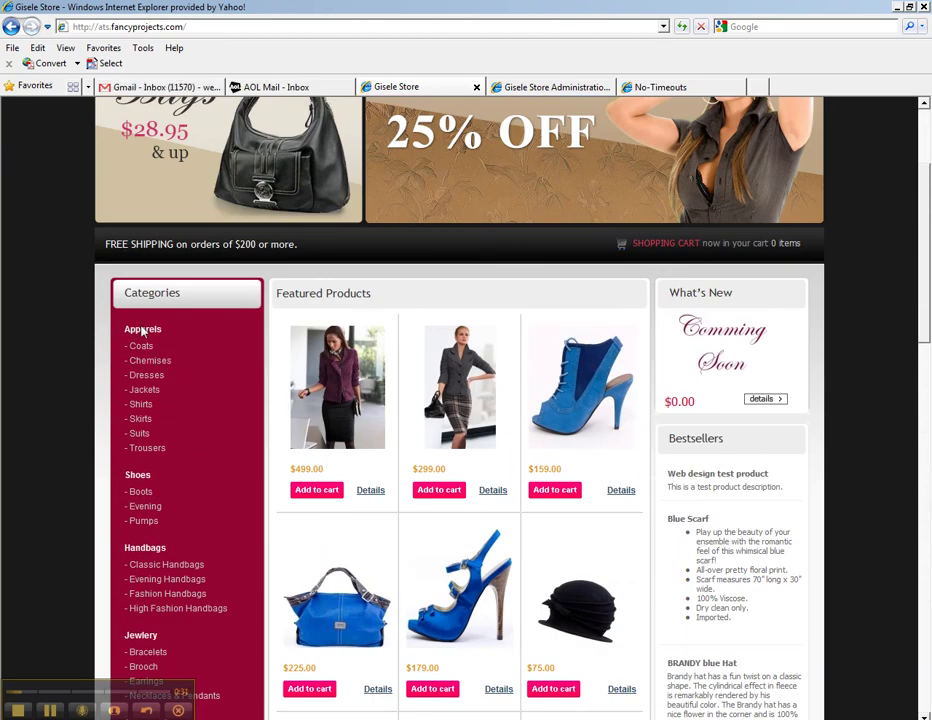
scroll(200, 446, down, 1)
scroll(200, 446, down, 1)
scroll(202, 443, up, 2)
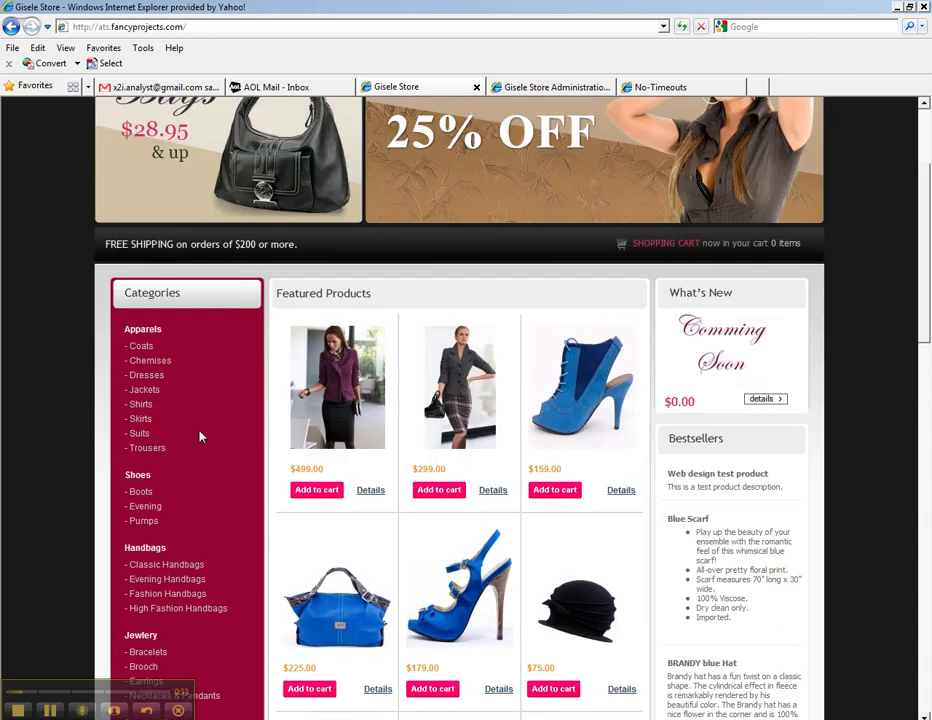
scroll(216, 482, down, 1)
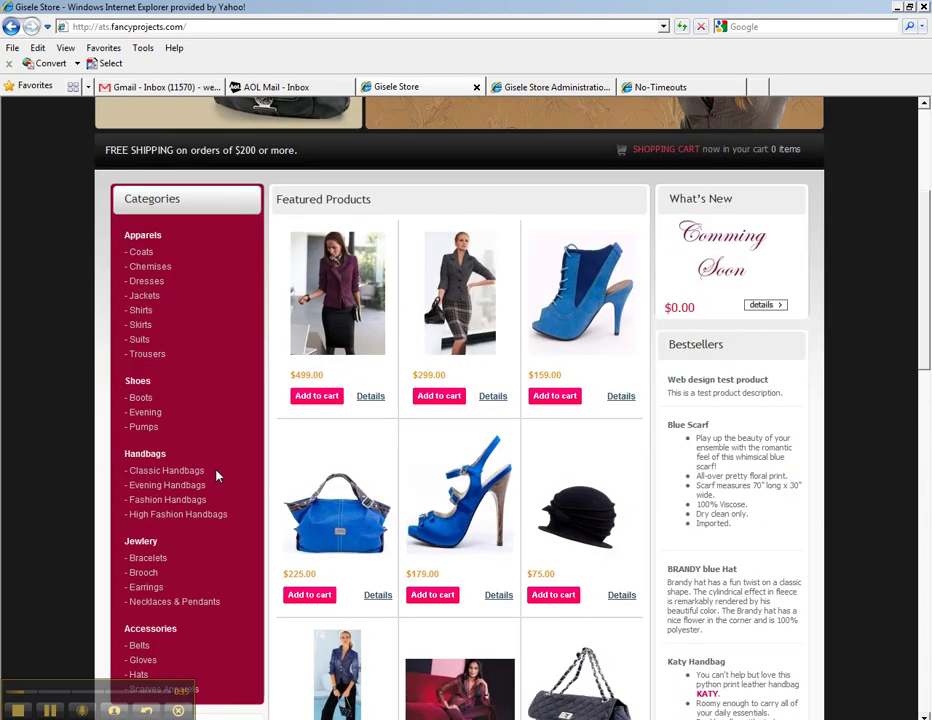
scroll(252, 540, down, 1)
scroll(252, 540, up, 1)
Log in as administrator, compare the storefront categories, and return to the admin Categories / Products listing
click(540, 88)
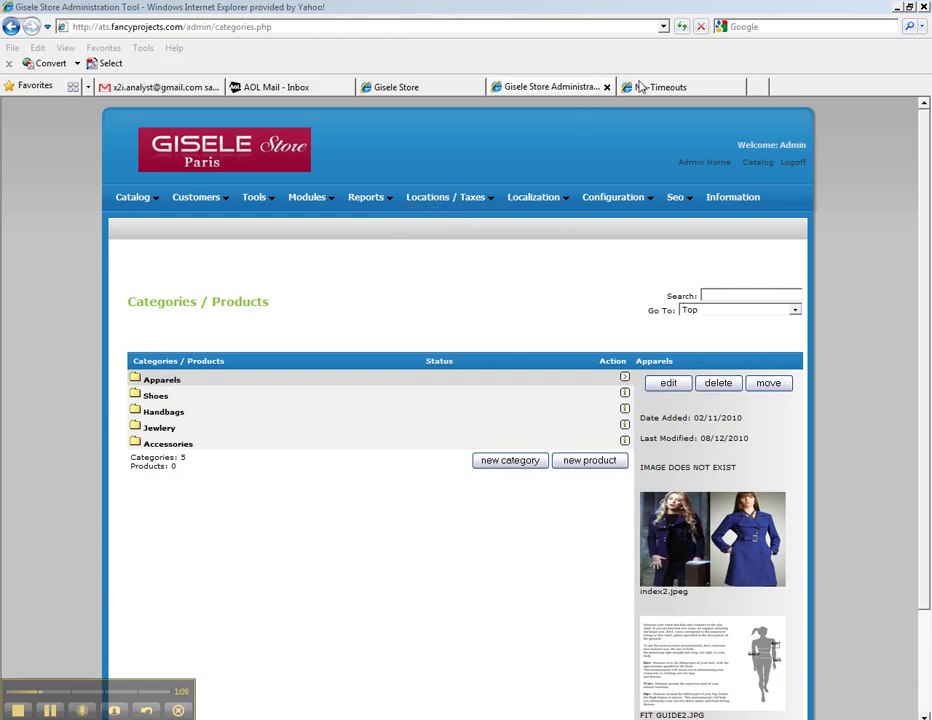
click(437, 88)
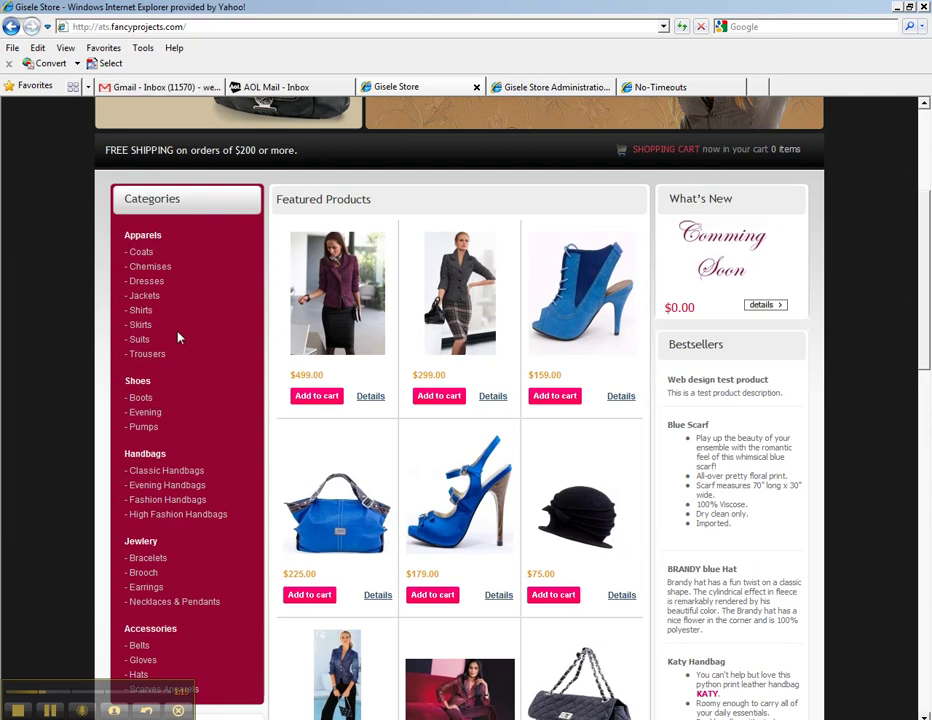
click(549, 88)
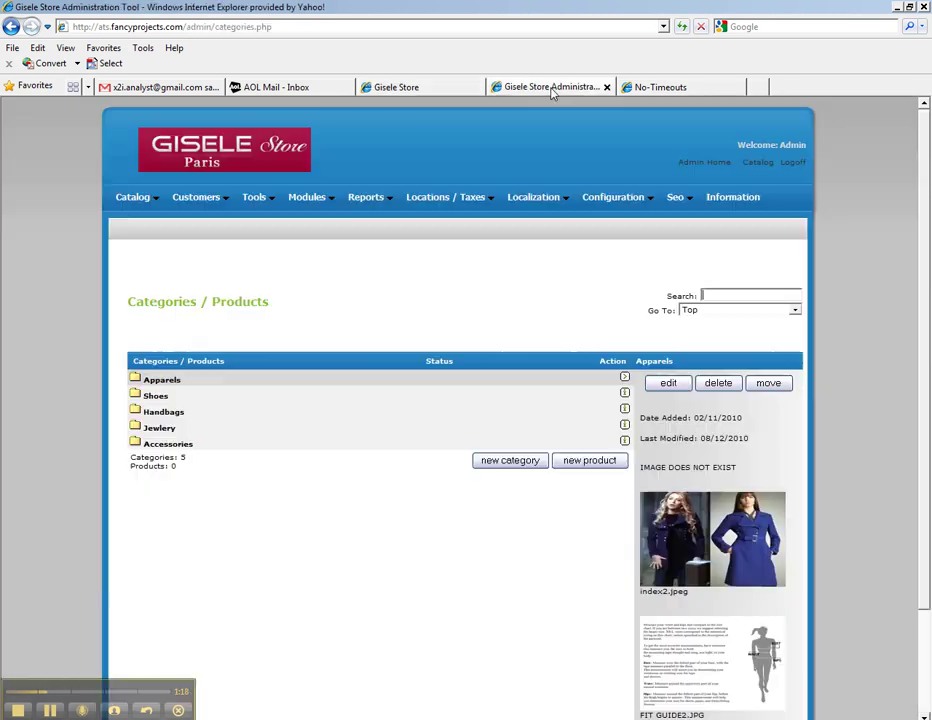
Open Apparels to list its eight subcategories, checking them against the storefront's Apparels list
click(136, 382)
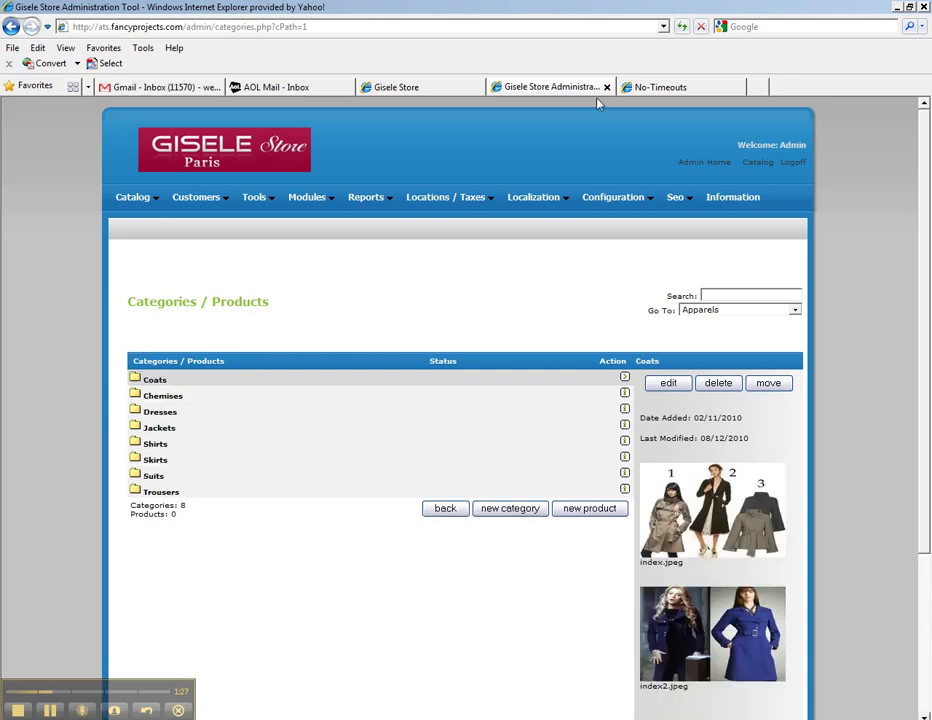
click(392, 87)
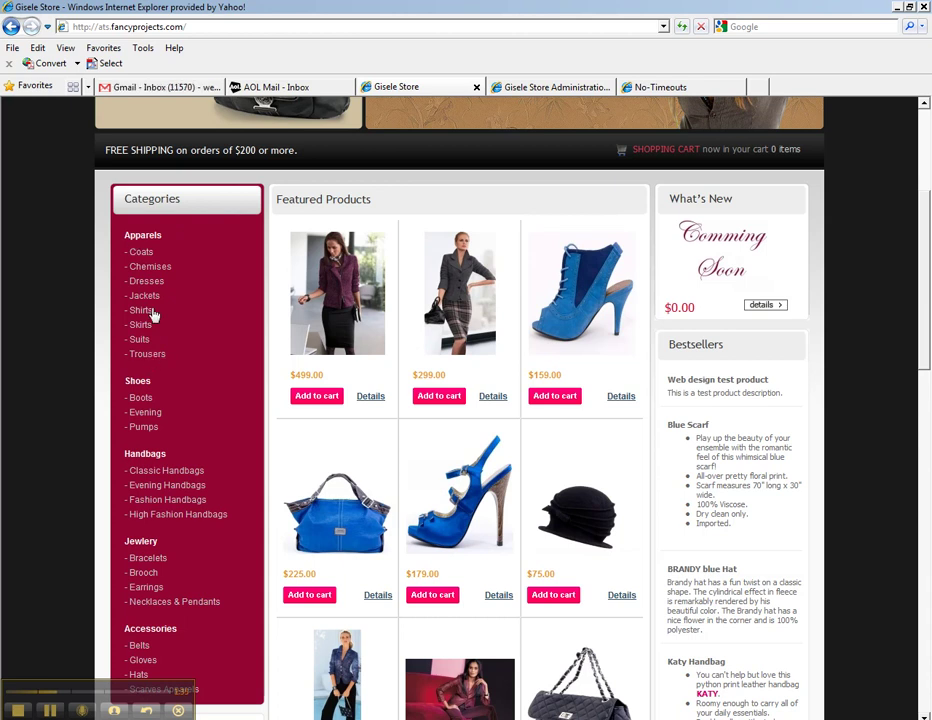
click(537, 87)
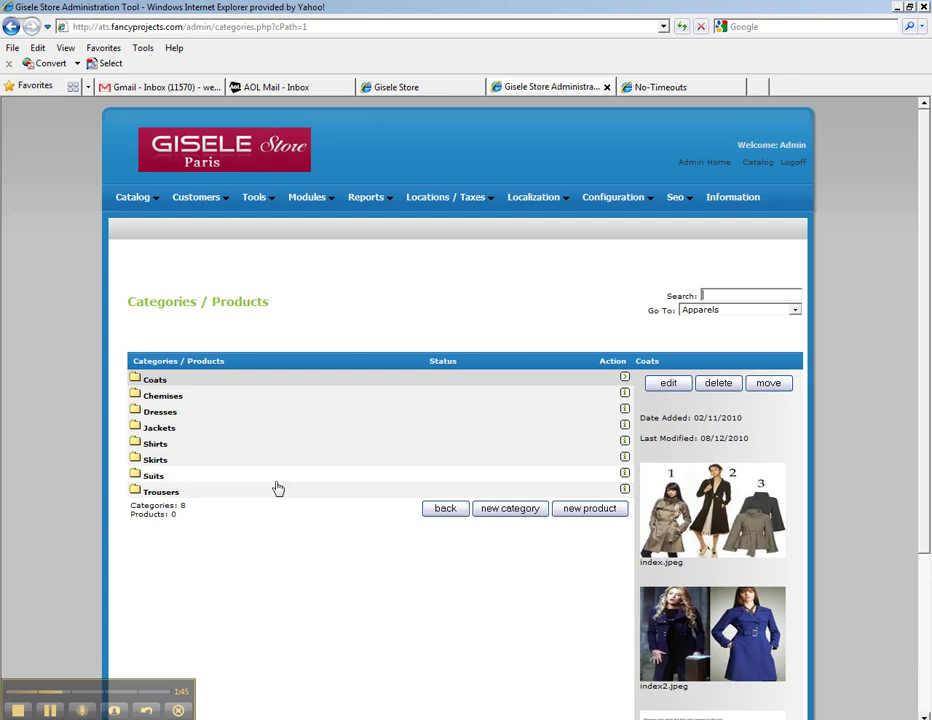
Open the Coats category and start a new product, focusing its Date Available field
click(135, 385)
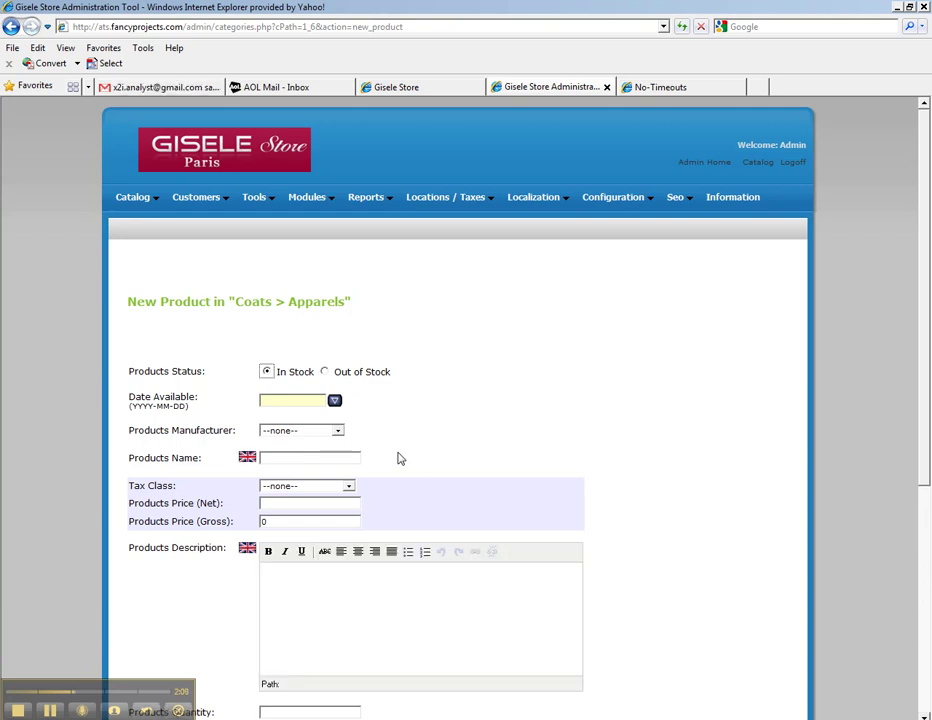
click(291, 399)
Name the product 'Kims Test Coat Product' and set its Tax Class to Massachusetts Tax
click(290, 457)
text(Kims T)
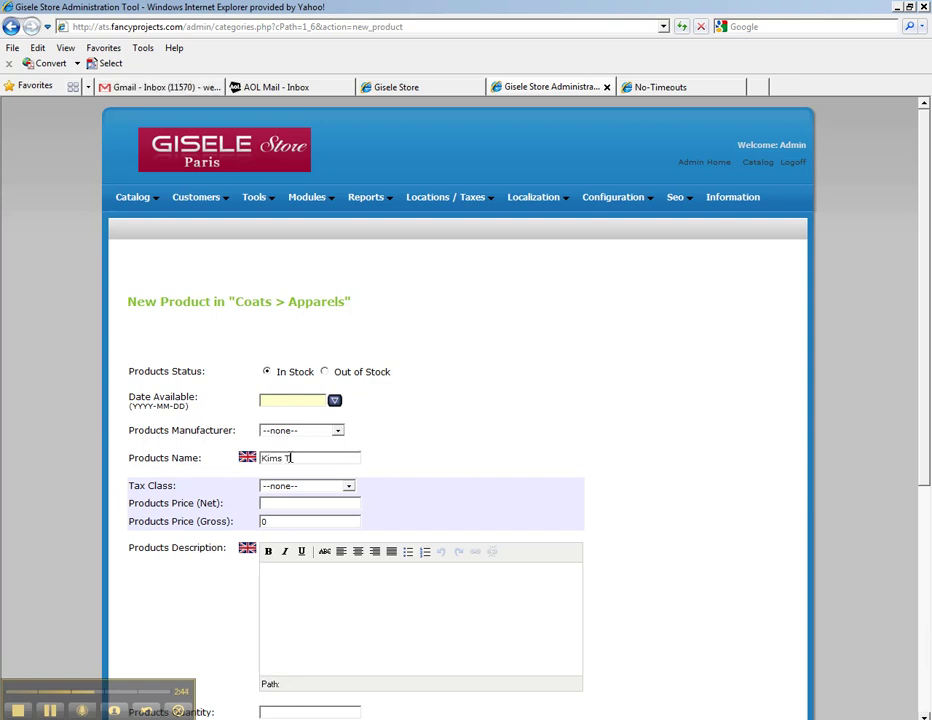
text(est Coat )
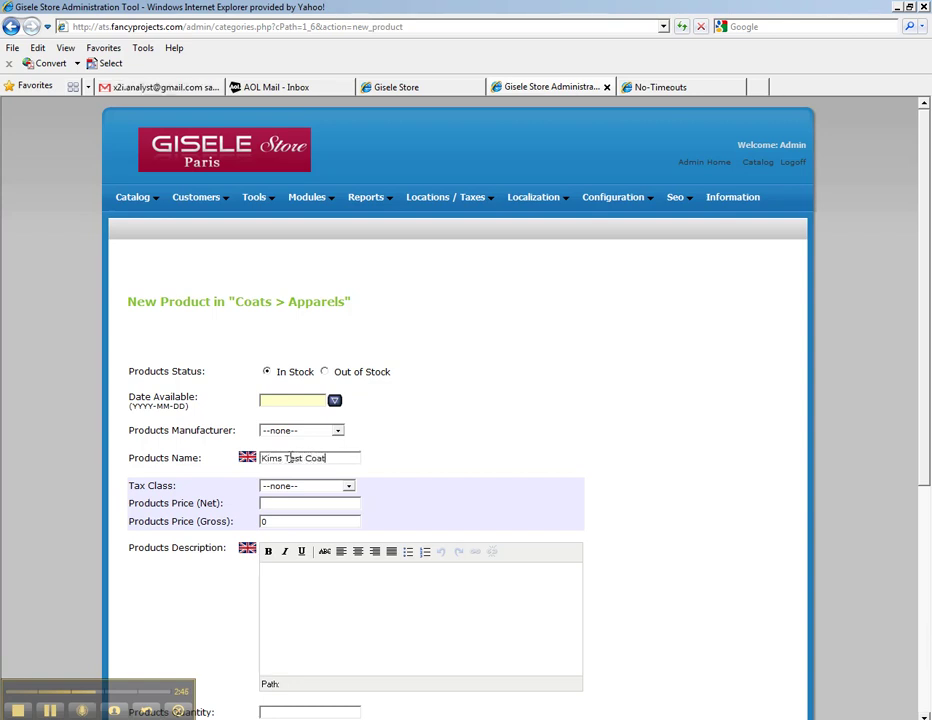
text(Product)
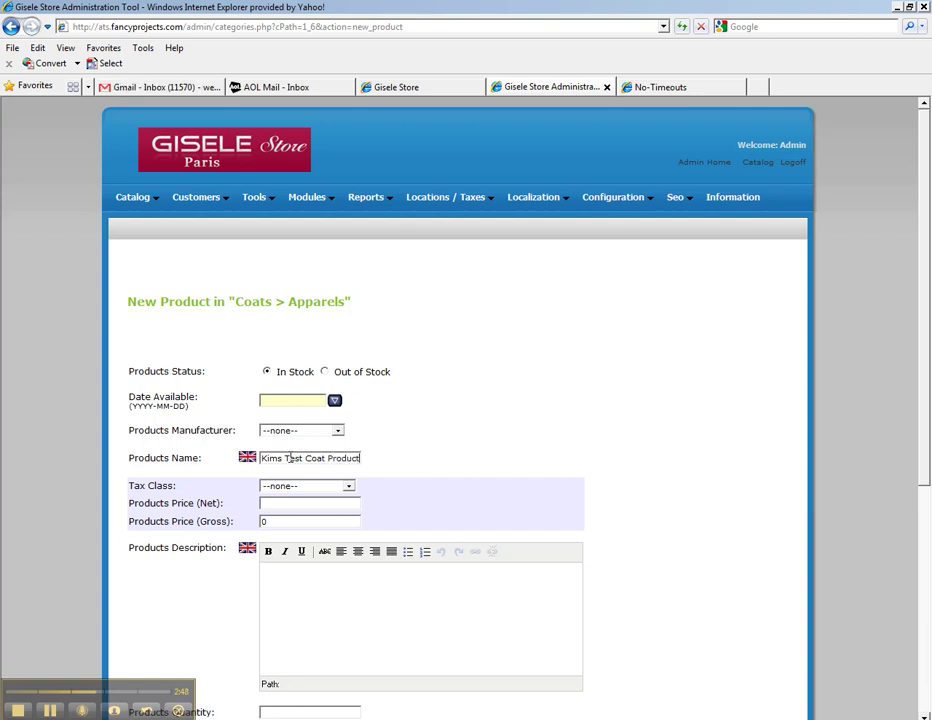
click(349, 486)
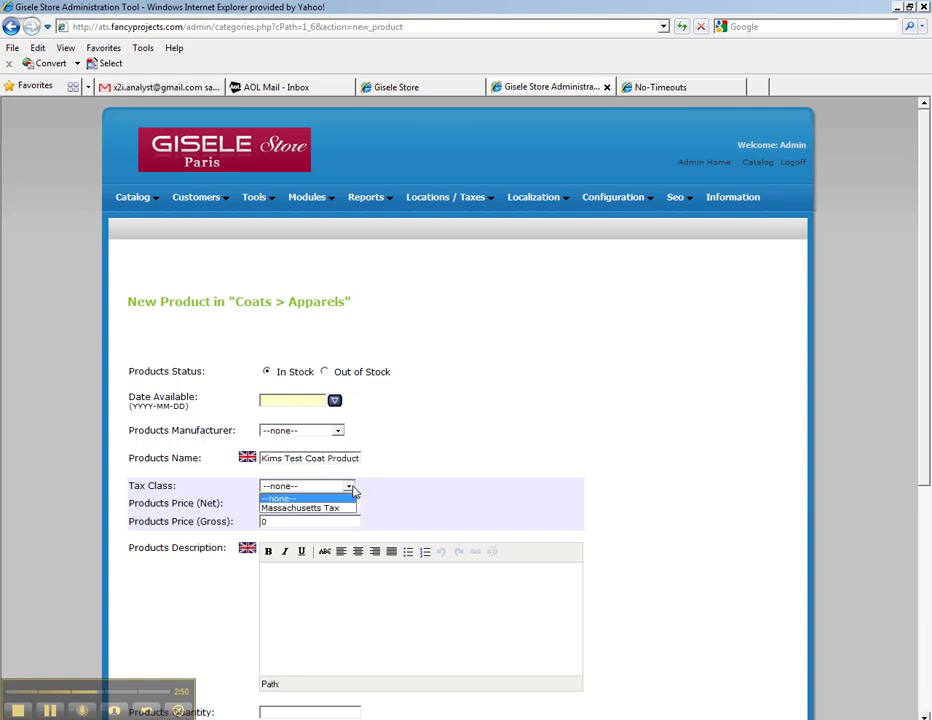
click(341, 508)
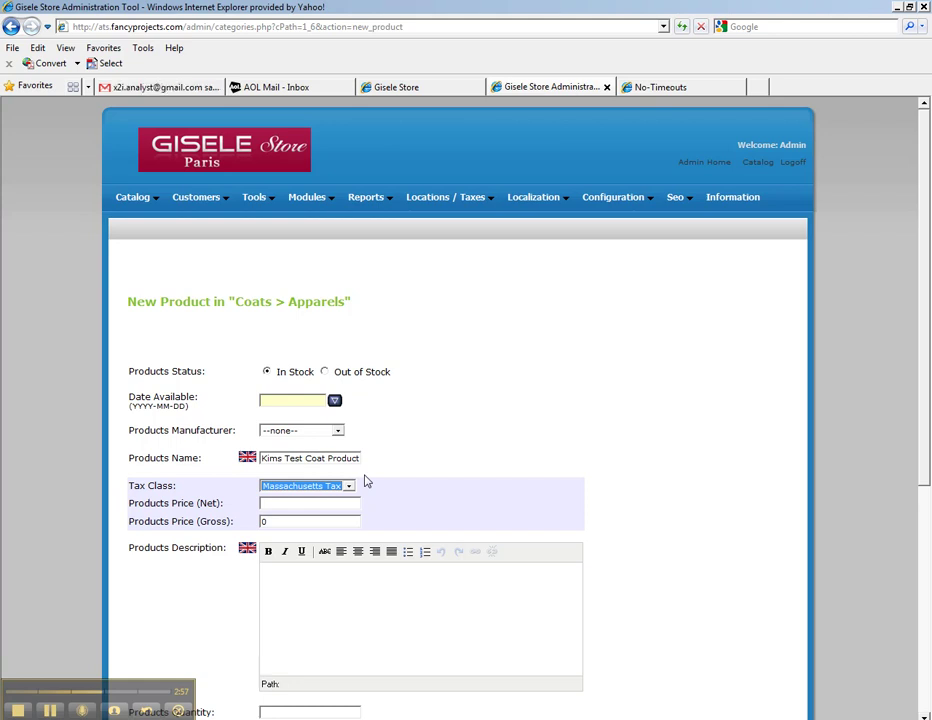
click(302, 504)
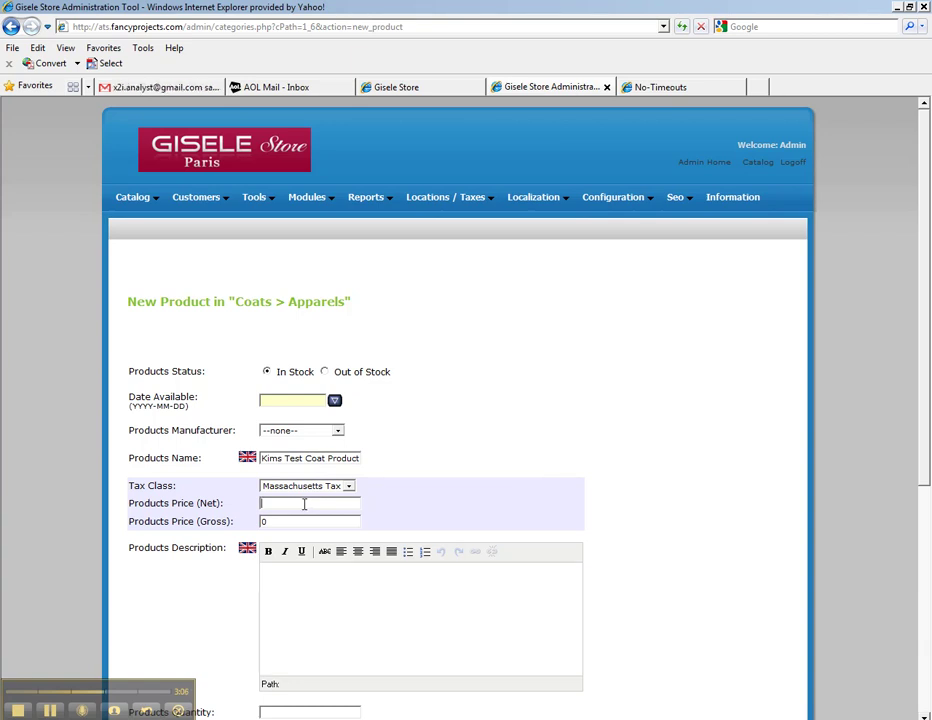
Enter a net price of 10.00 and a description saying the coat is really nice, in ten colors
text(10.00)
click(343, 592)
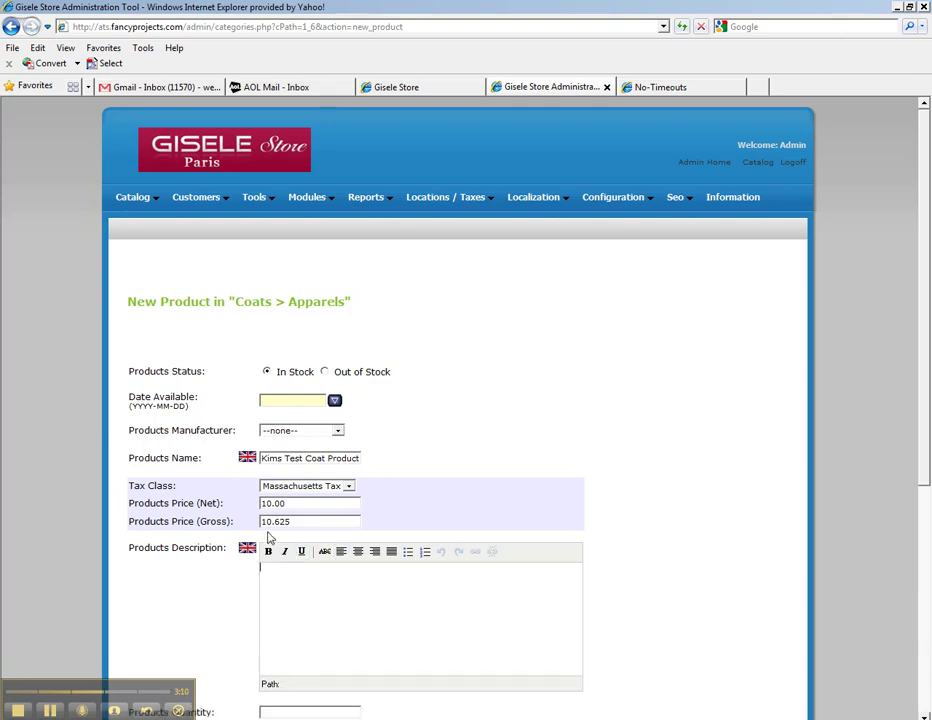
scroll(337, 500, down, 2)
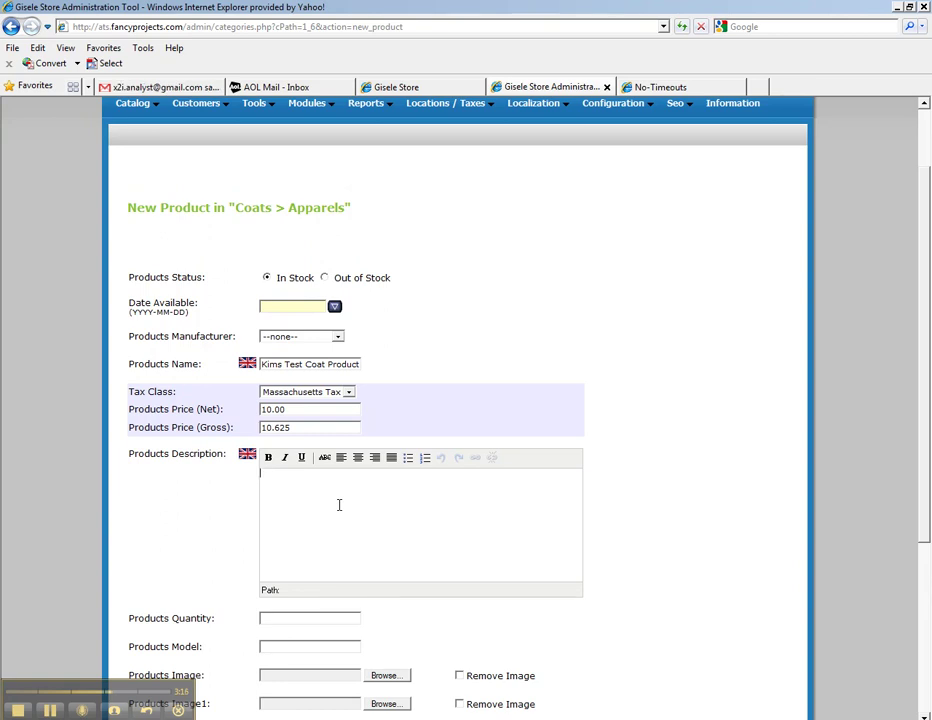
text(This is some d)
text(escripti)
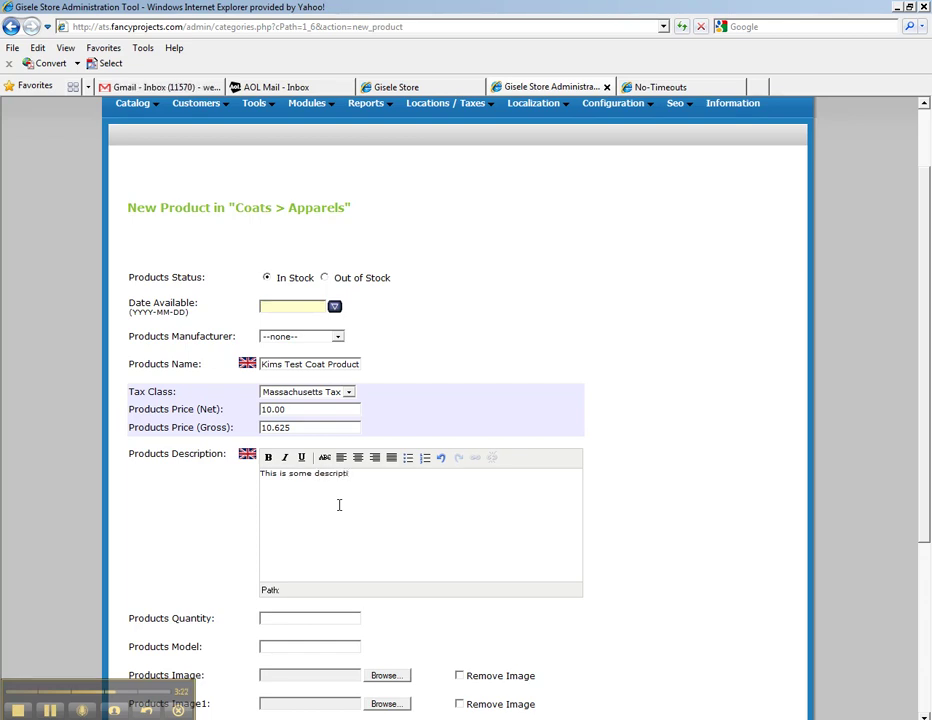
text(ve text about my test coat product.  This coat is really nice. It comes in ten different colors.  It is the winner of "best coat of the year" in 1996.  Michael Jordan wore this coat in the NBA Finals in 1994.  I hope this is enough test description text.)
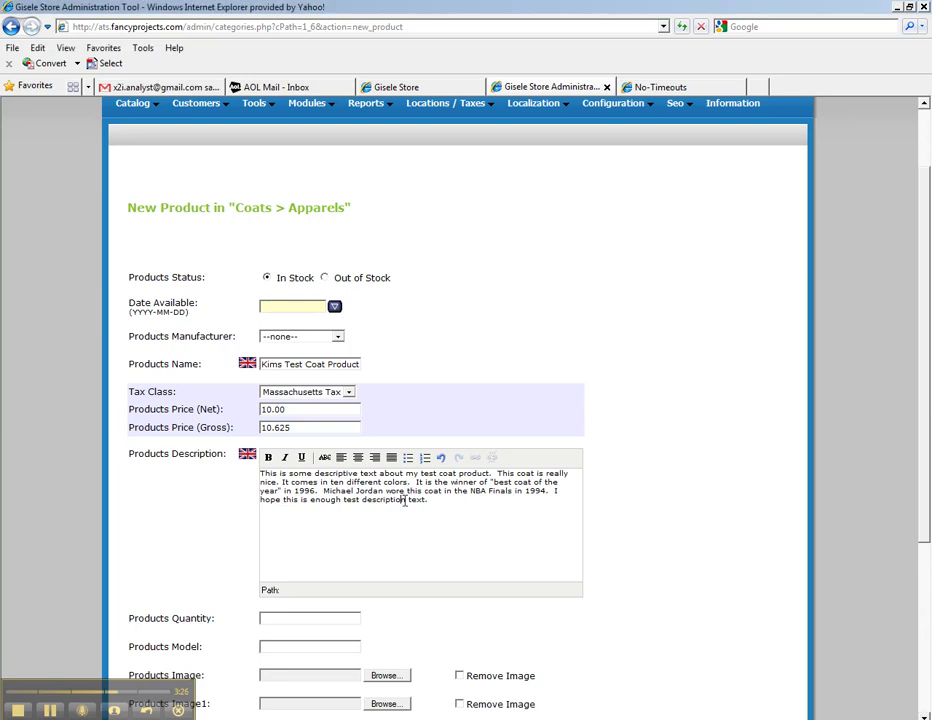
scroll(401, 499, down, 3)
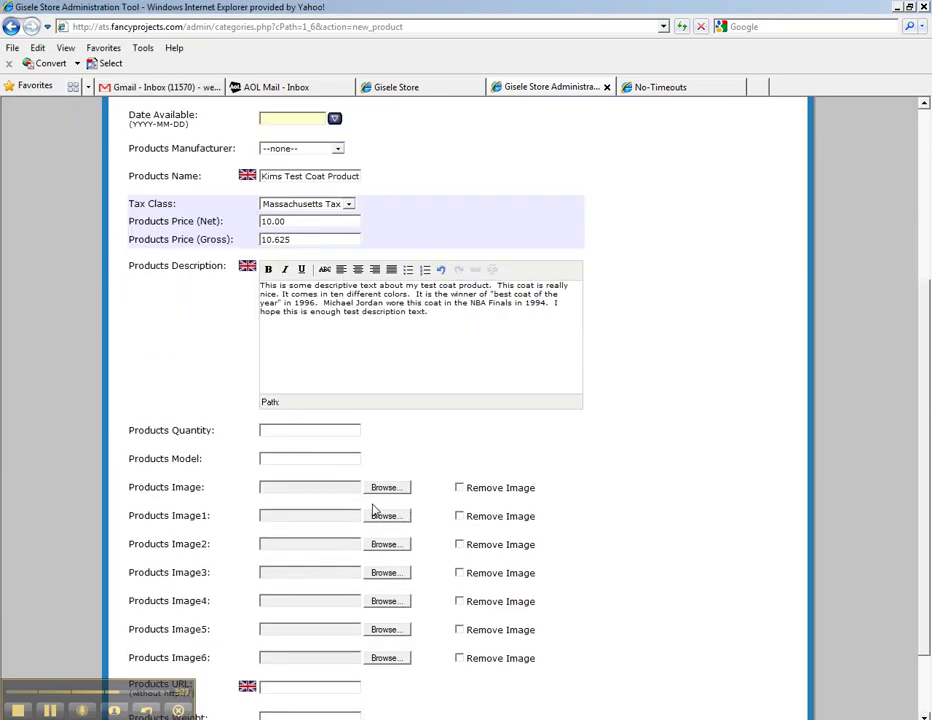
Attach liz-claiborne-coat-0809-de from the ats2/coatpics folder as the main product image
click(50, 711)
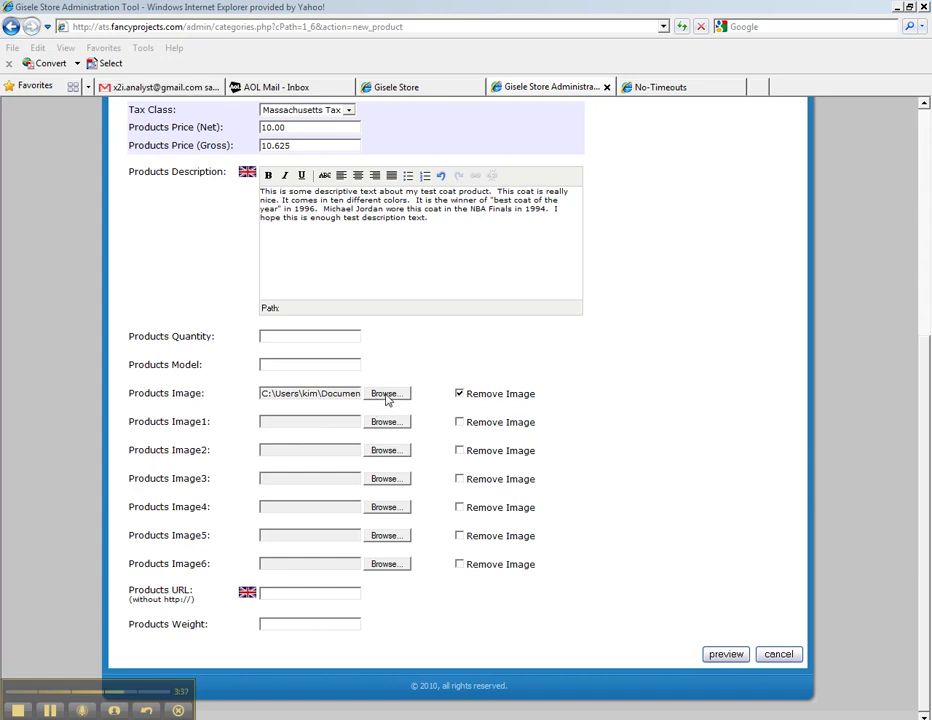
click(386, 395)
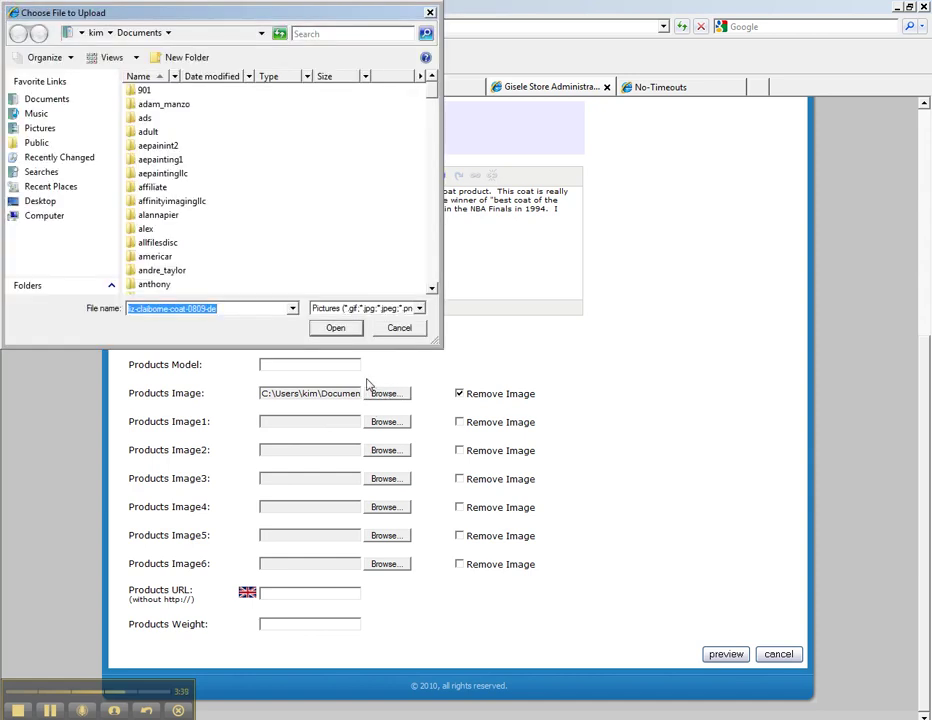
click(197, 162)
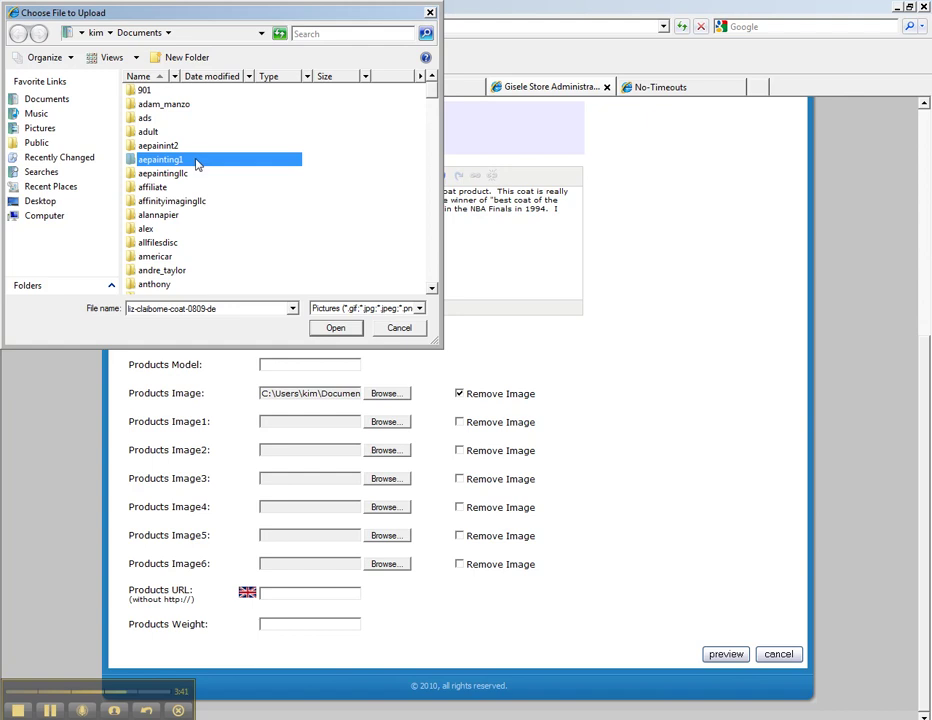
scroll(198, 165, down, 3)
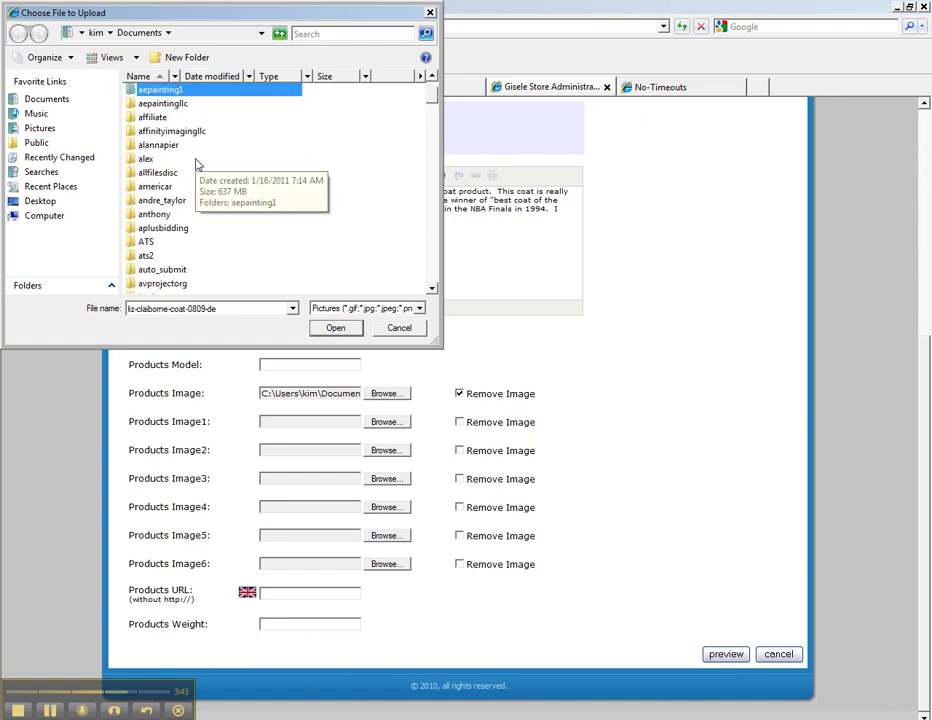
double_click(155, 190)
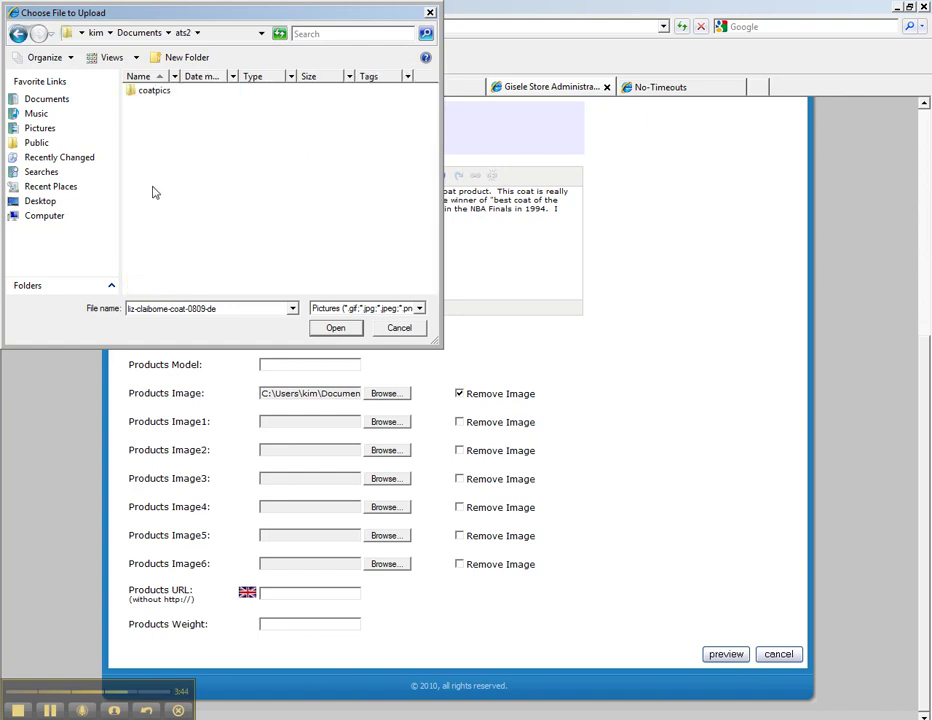
double_click(150, 90)
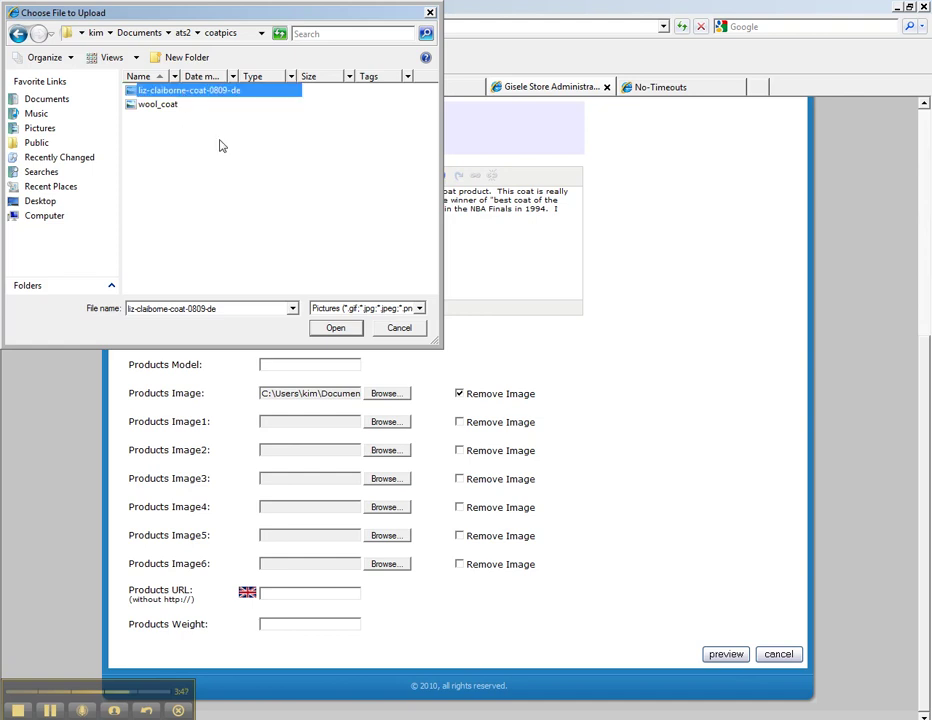
click(335, 327)
Add wool_coat as the second product image and untick Remove Image
click(387, 422)
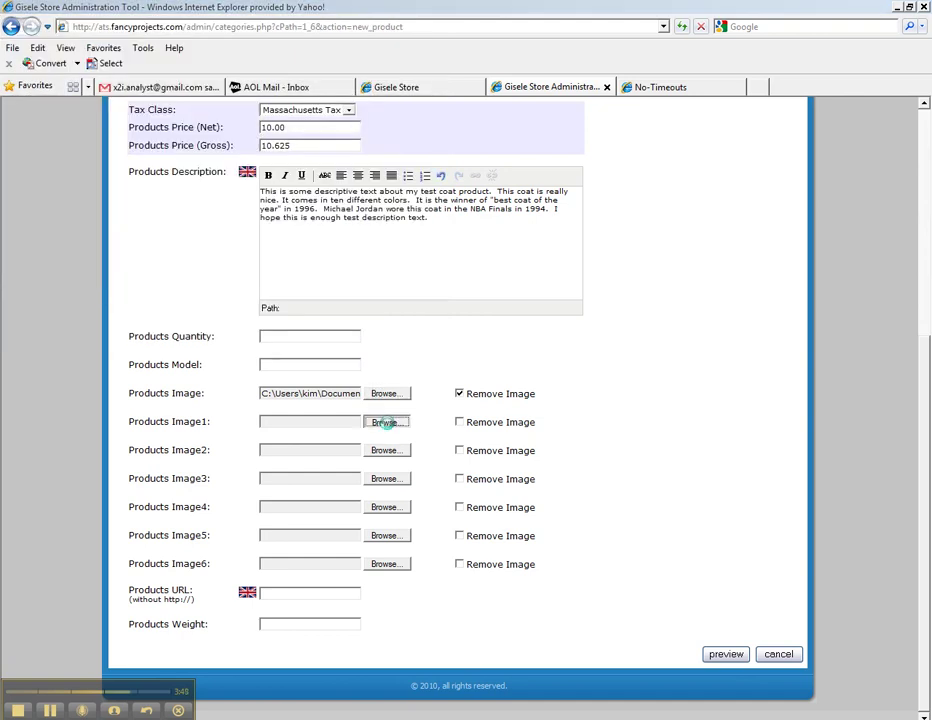
click(160, 131)
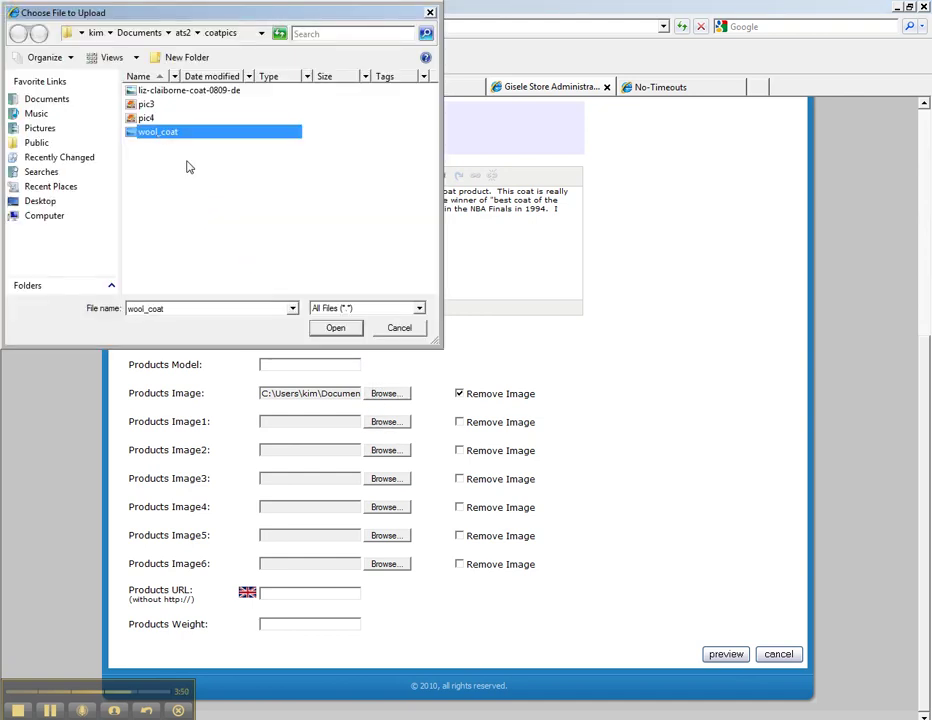
click(335, 327)
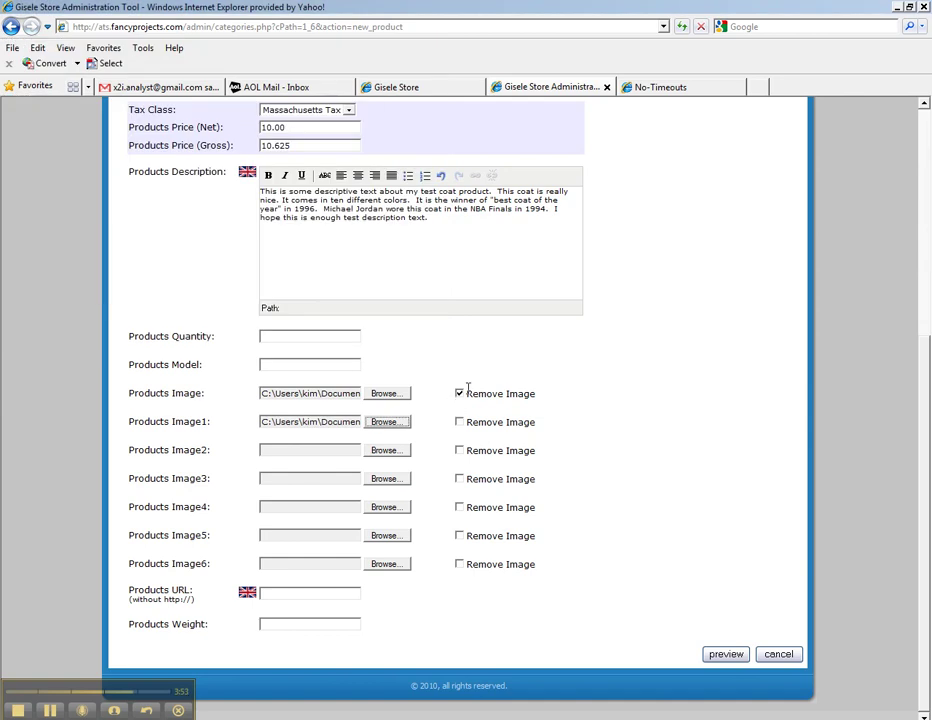
click(459, 393)
Submit Kims Test Coat Product so it appears in Coats, dated 03/01/2011
click(724, 655)
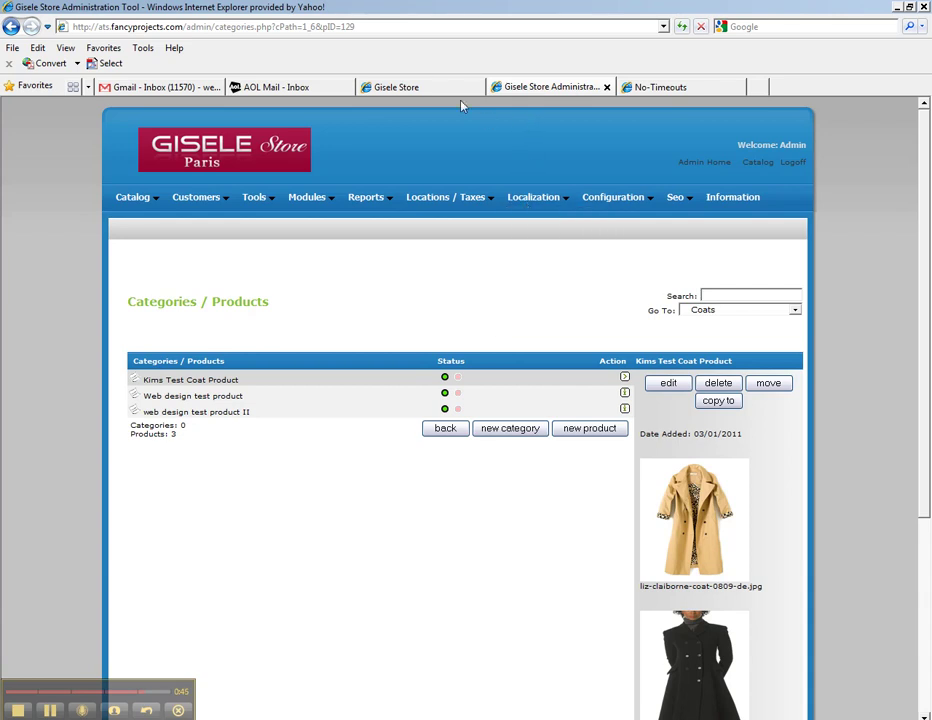
On the storefront, open Coats and view the Kims Test Coat Product details at $10.00
click(430, 86)
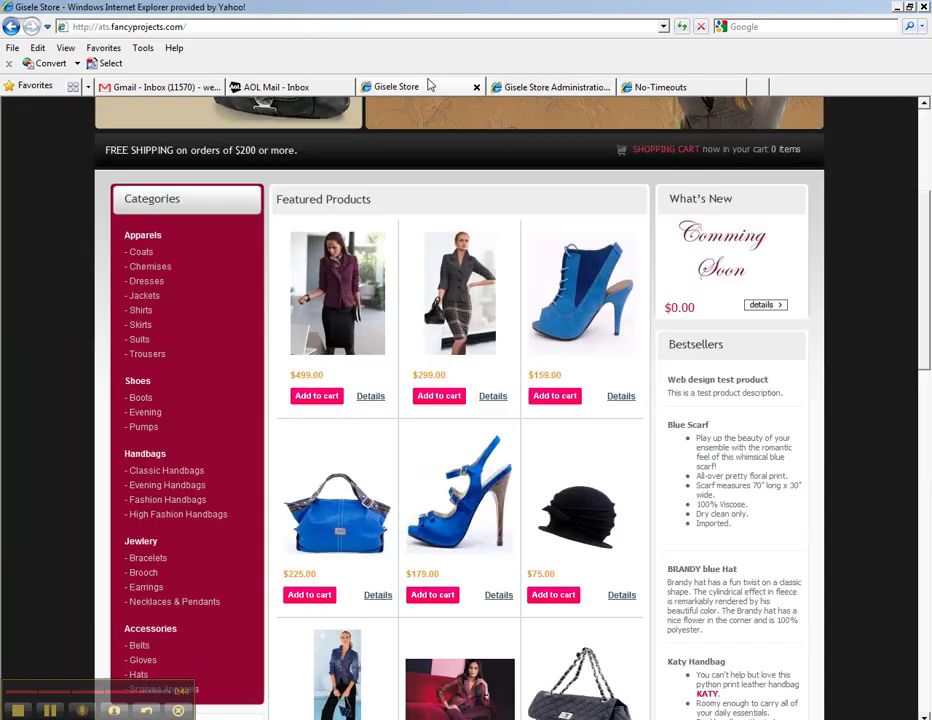
click(142, 253)
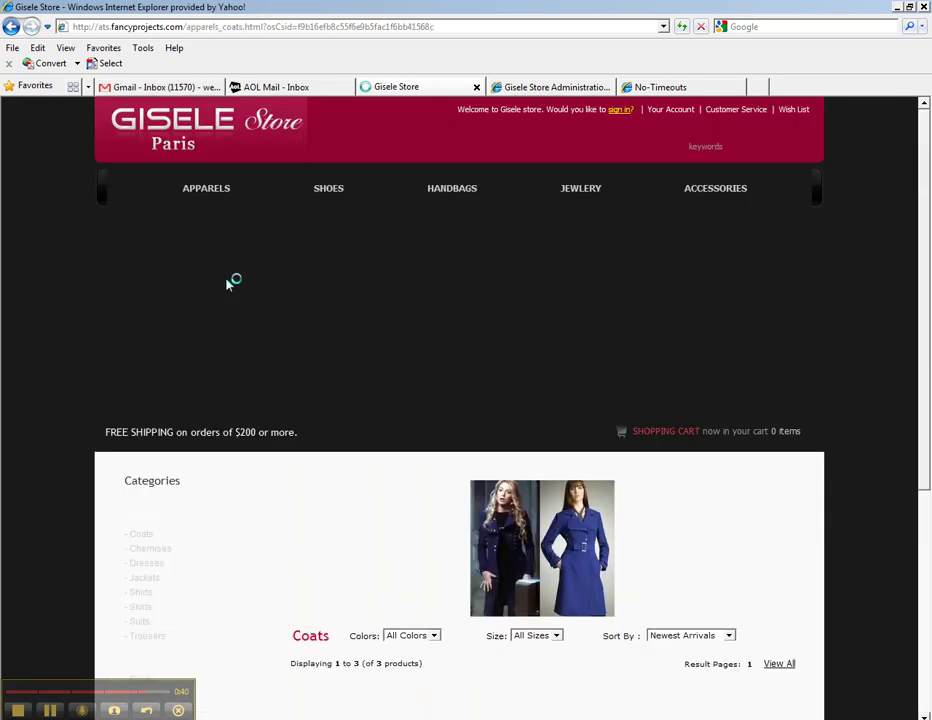
scroll(368, 543, down, 2)
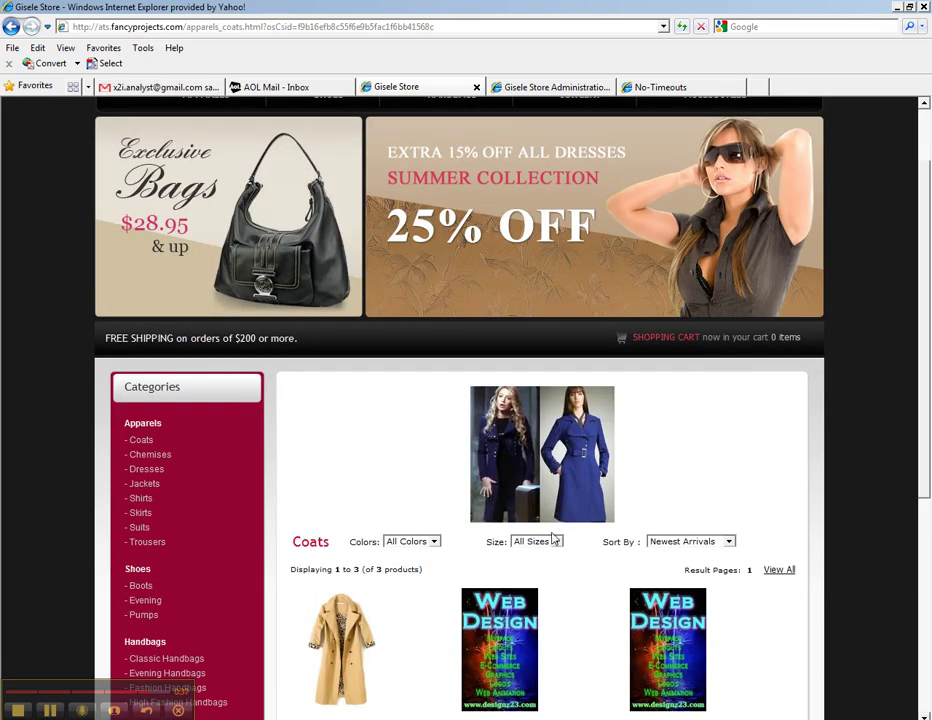
scroll(927, 540, down, 3)
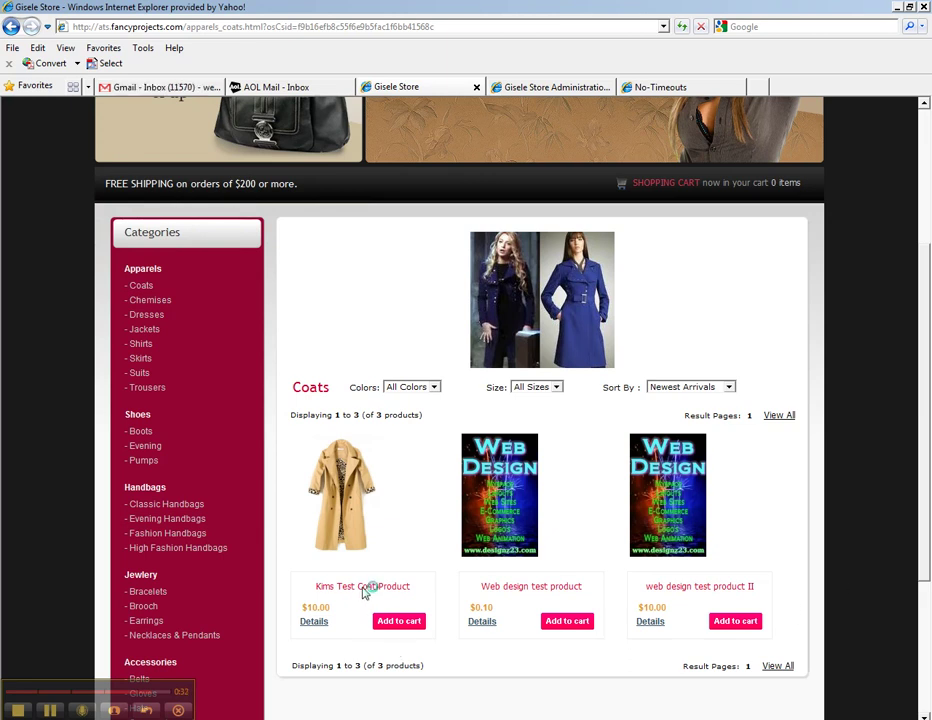
click(313, 622)
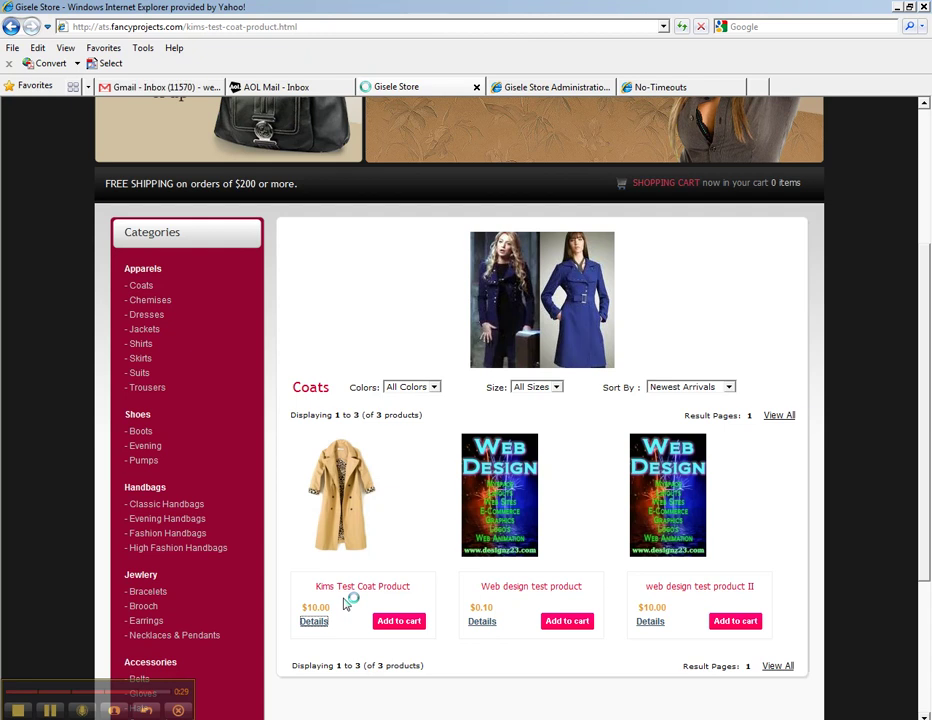